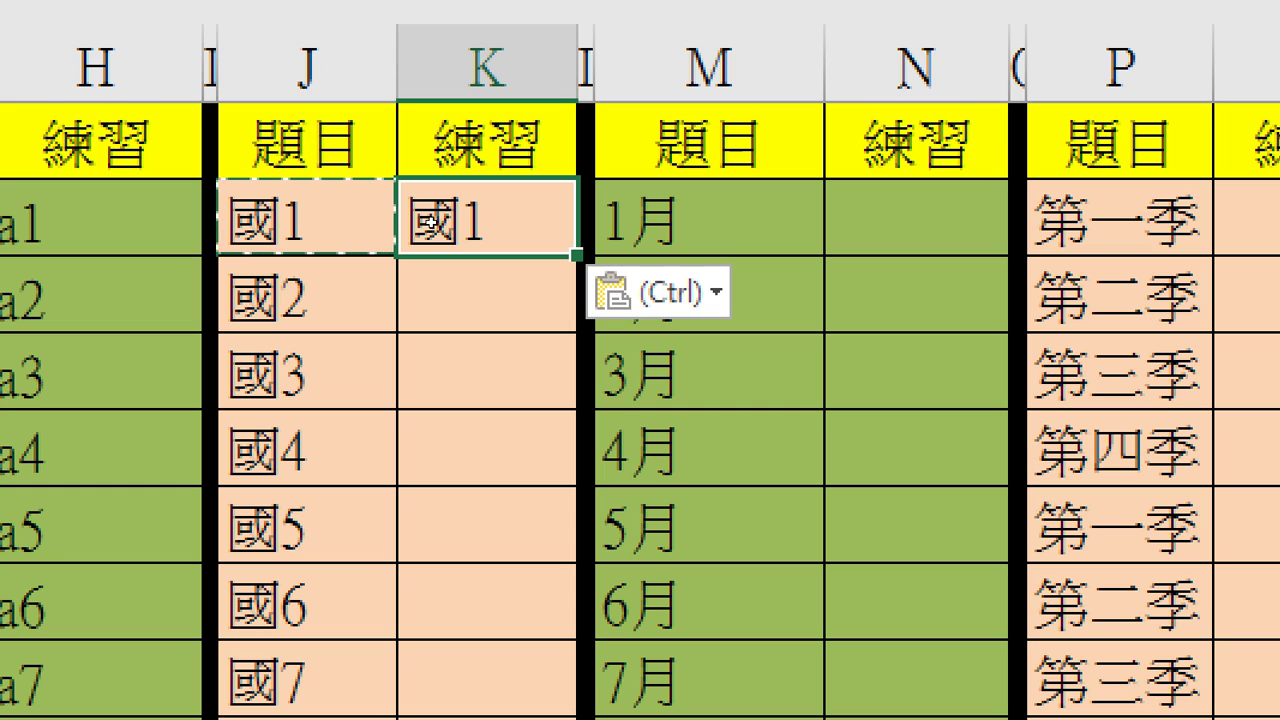
Flash-fill practice column K from the 國1 example in K2, and move on to the month question in M2.
{"action": "key", "text": "Escape"}
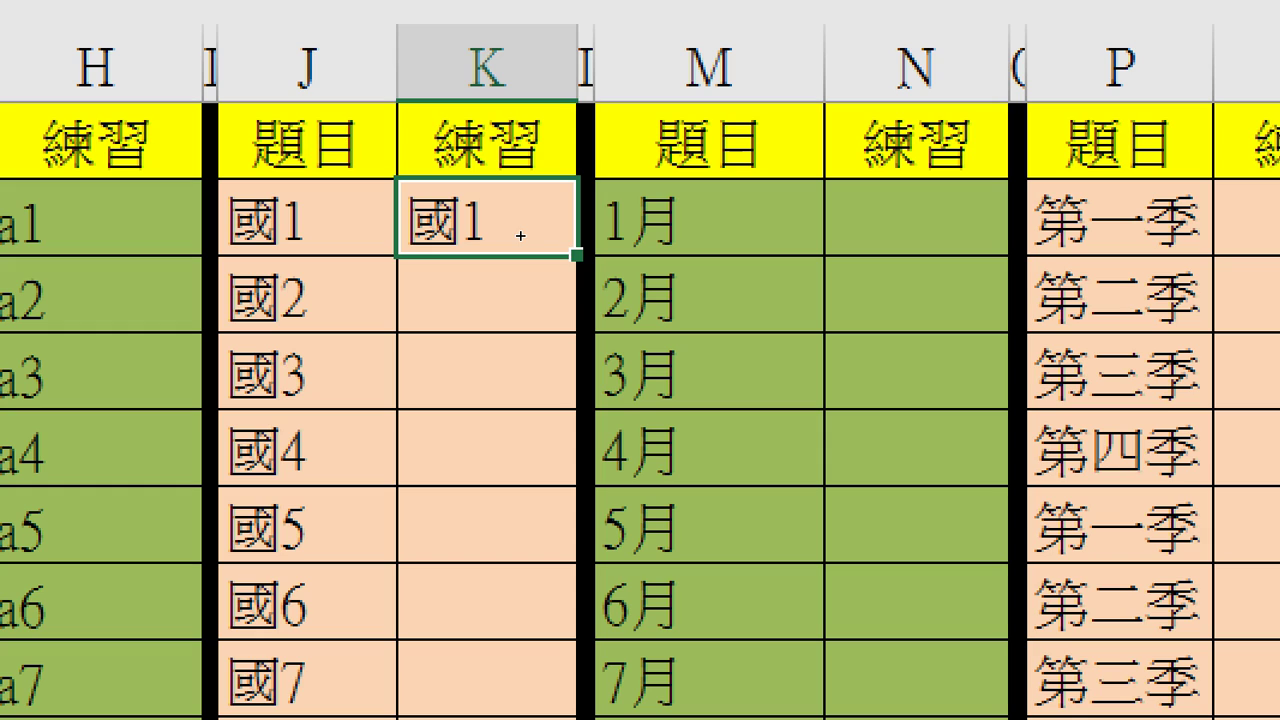
{"action": "key", "text": "ctrl+e"}
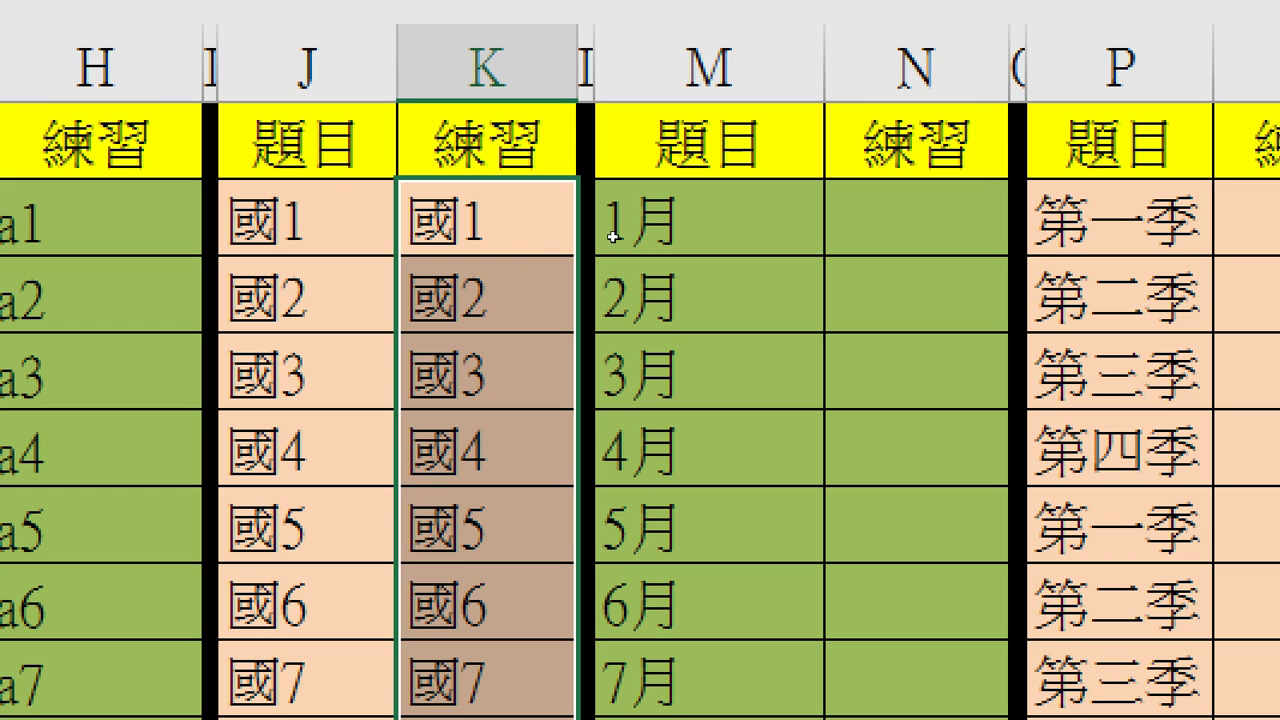
{"action": "key", "text": "Right"}
{"action": "key", "text": "Right"}
{"action": "key", "text": "Right"}
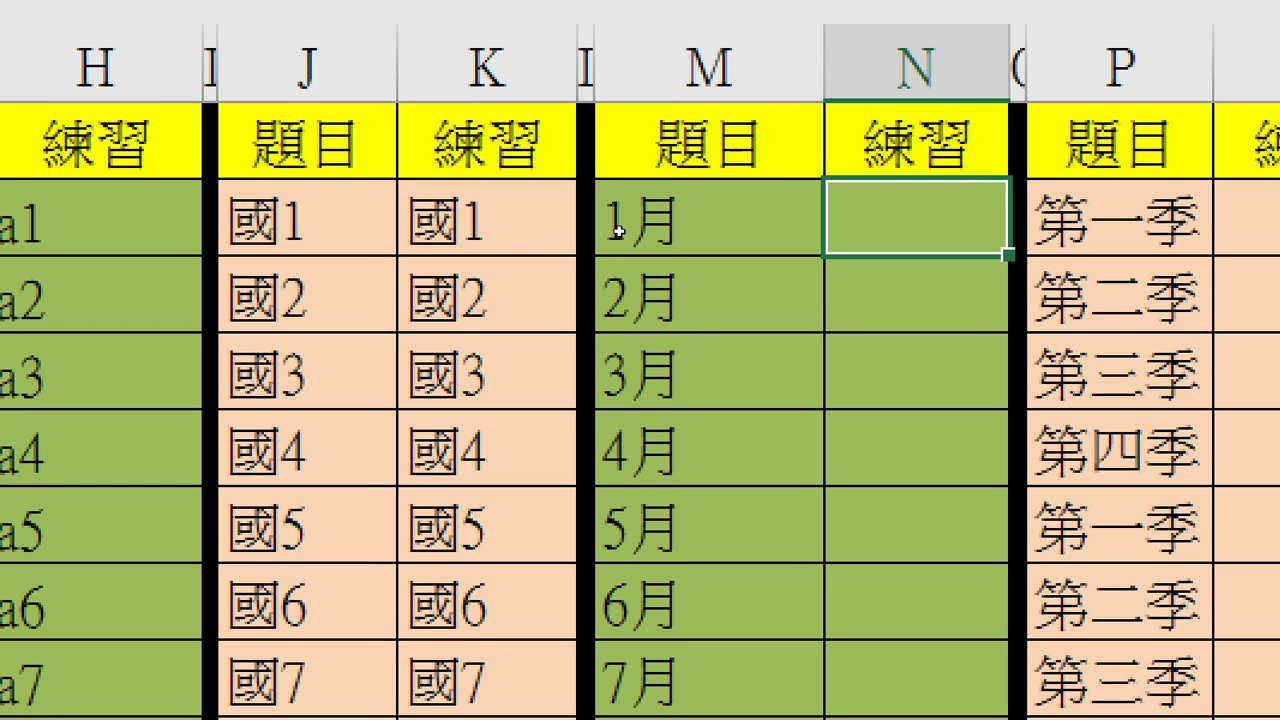
{"action": "key", "text": "Left"}
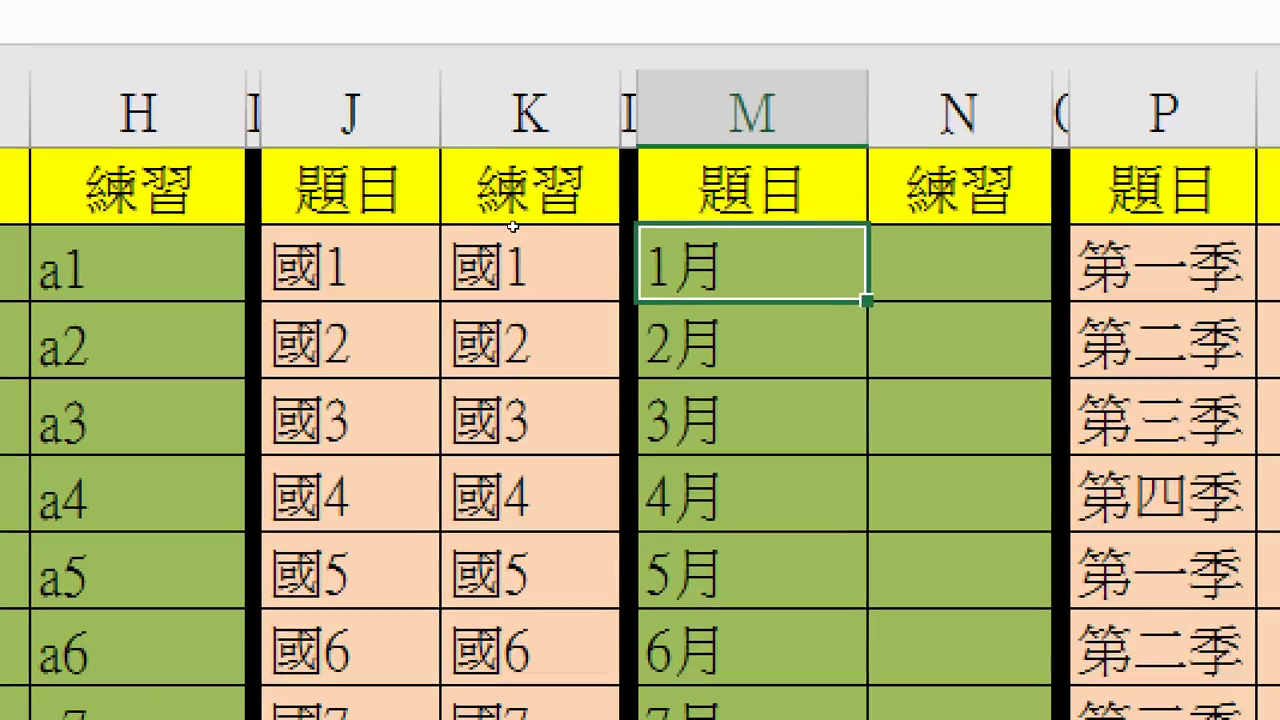
{"action": "left_click", "coordinate": [512, 228]}
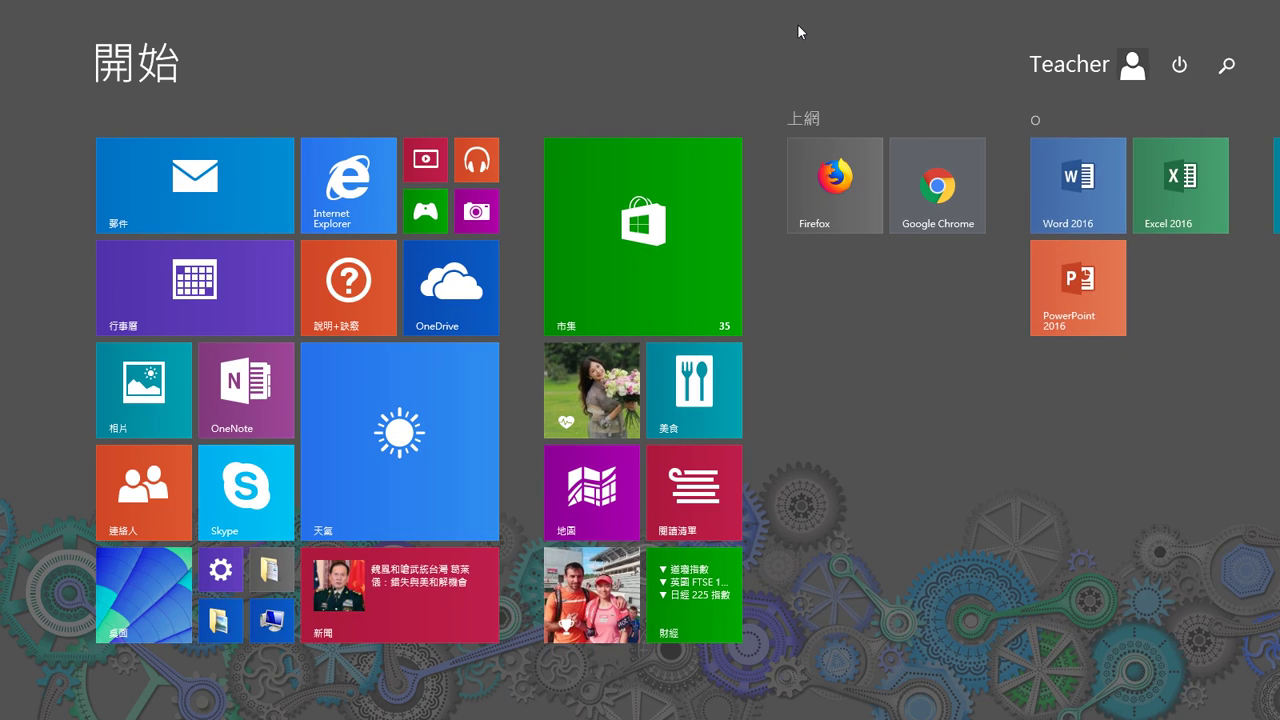
{"action": "key", "text": "super+s"}
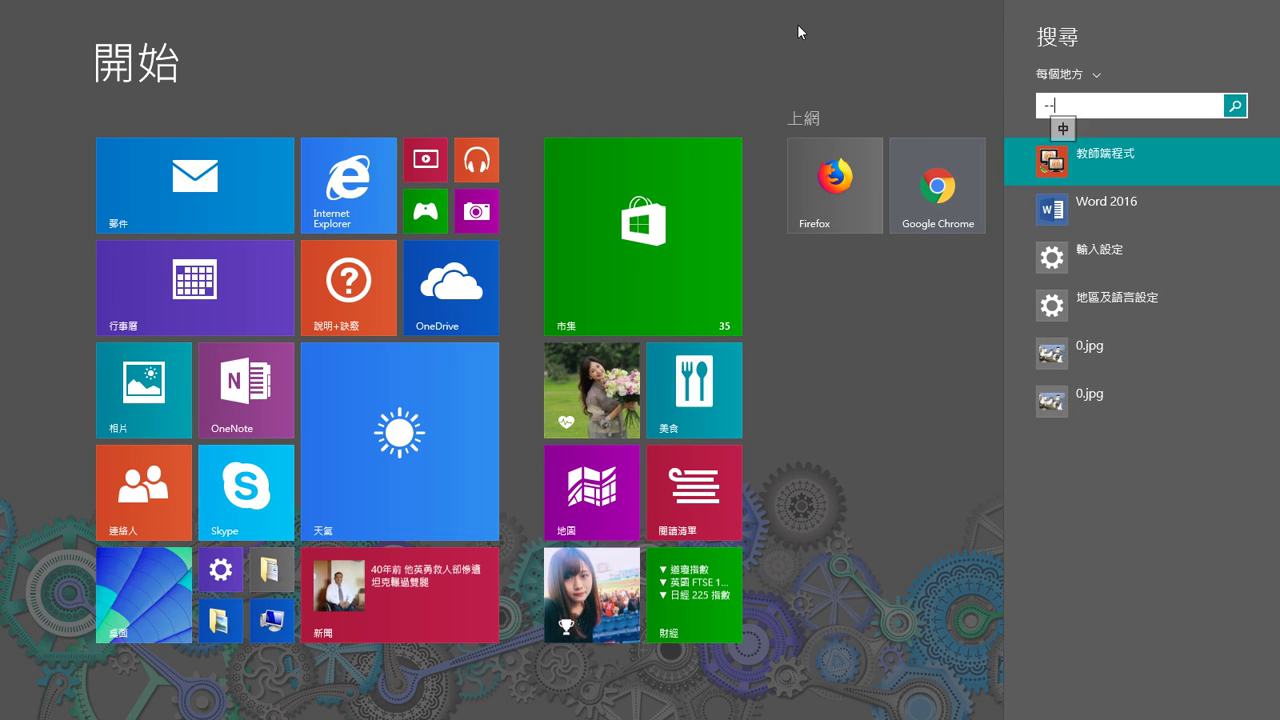
{"action": "left_click", "coordinate": [871, 416]}
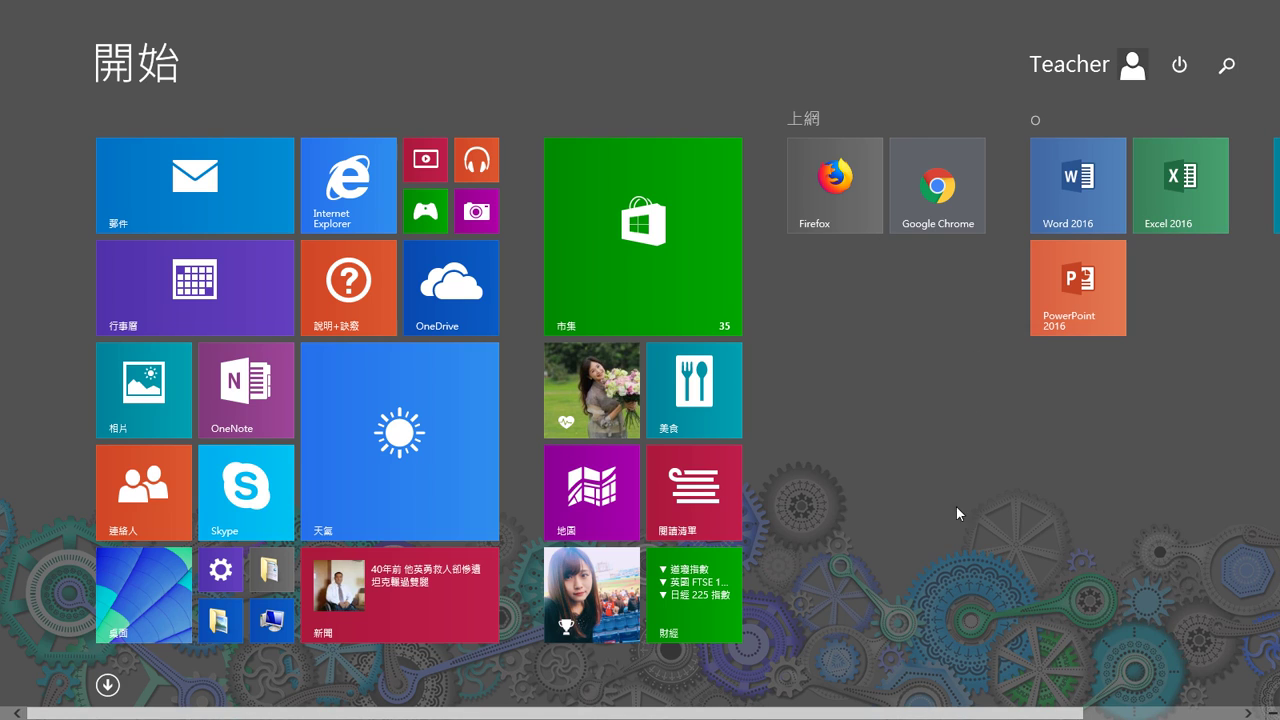
{"action": "left_click", "coordinate": [3, 3]}
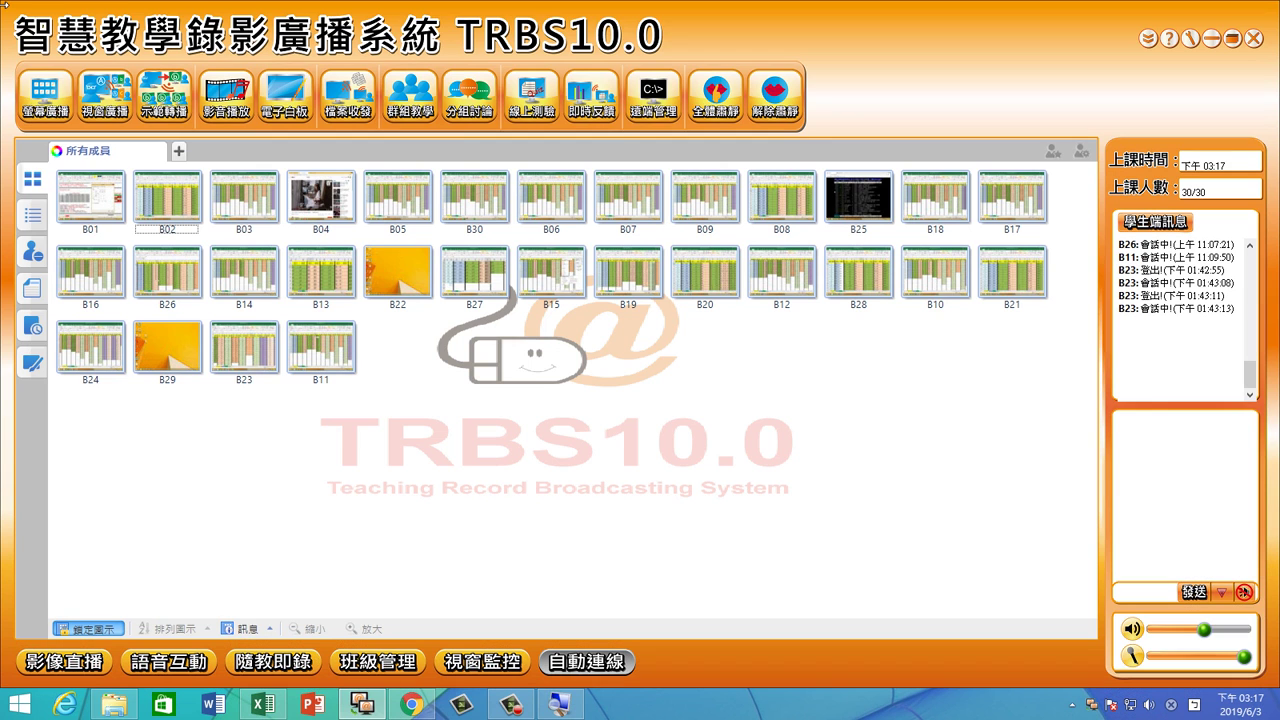
{"action": "left_click", "coordinate": [511, 704]}
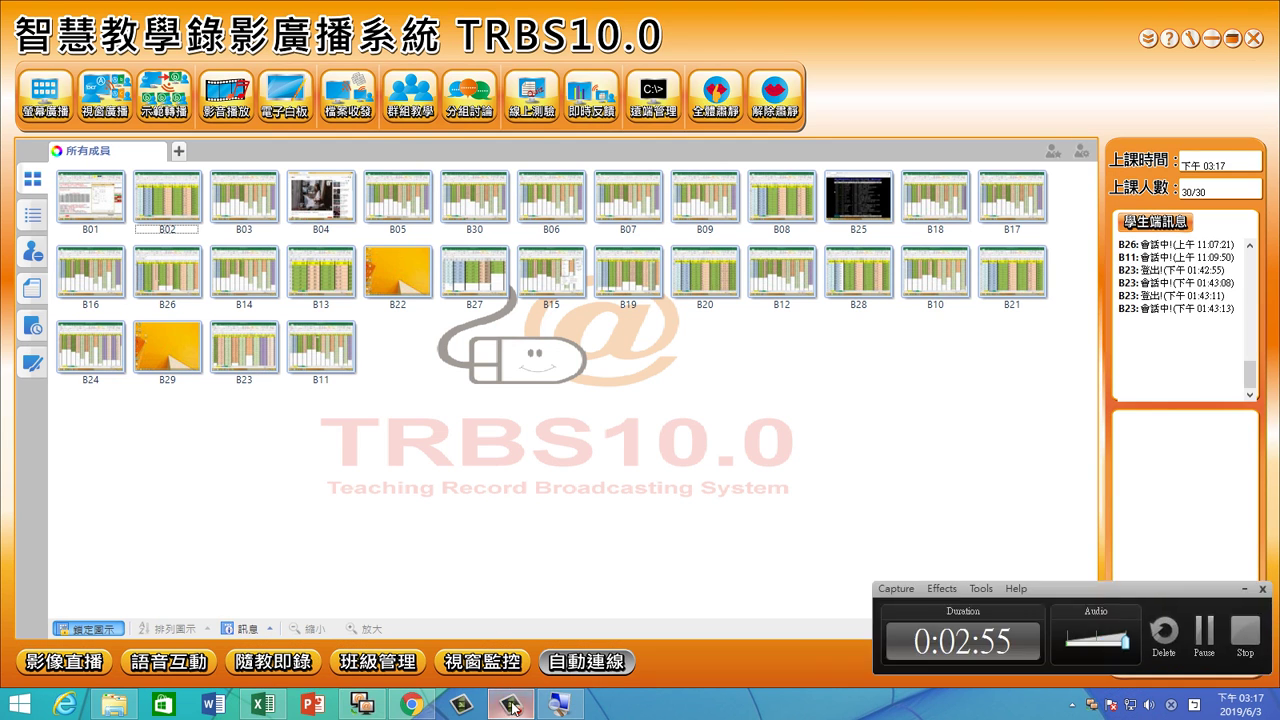
{"action": "left_click", "coordinate": [1196, 638]}
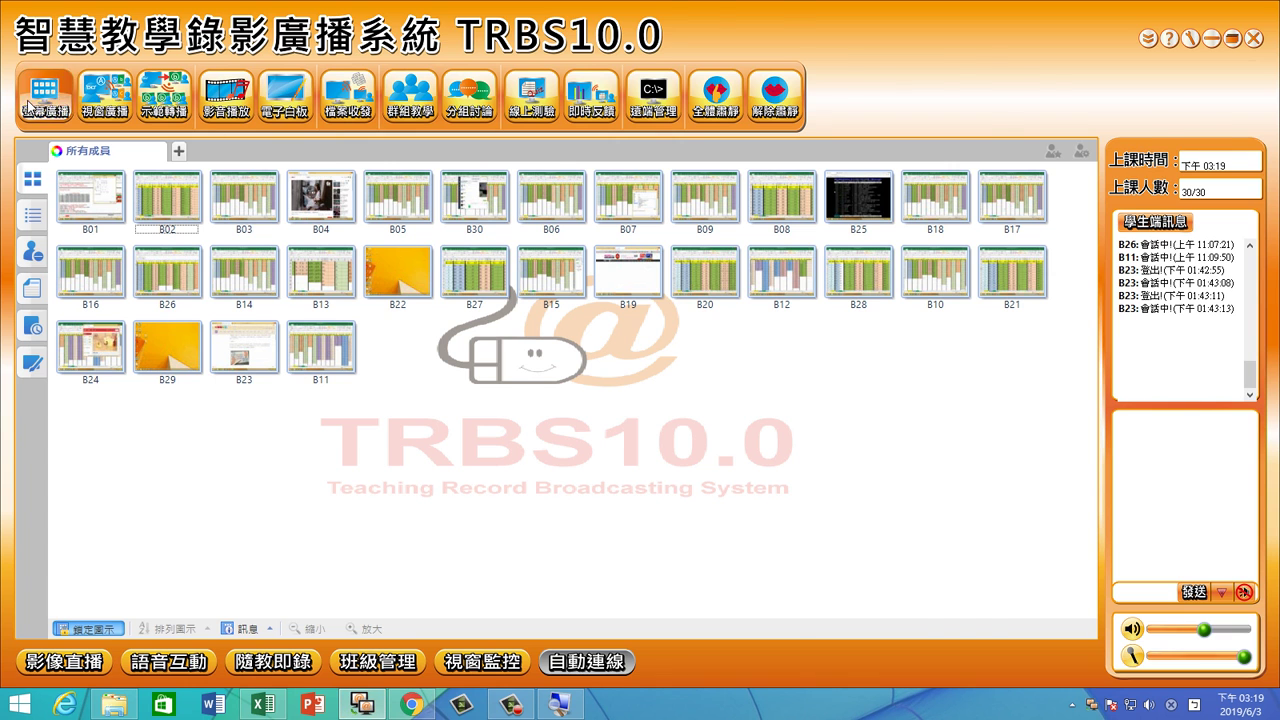
Start the screen broadcast to the class, and open Excel's custom lists editor (自訂清單) from the advanced options.
{"action": "left_click", "coordinate": [32, 100]}
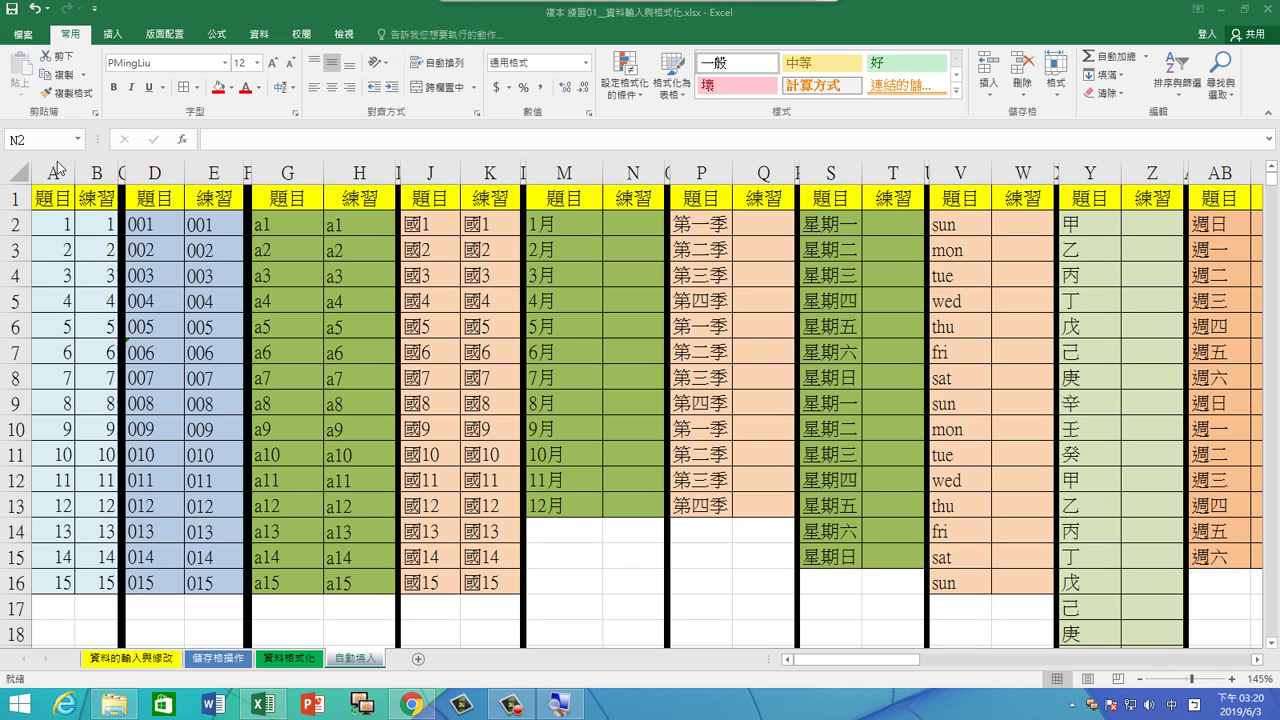
{"action": "left_click", "coordinate": [22, 36]}
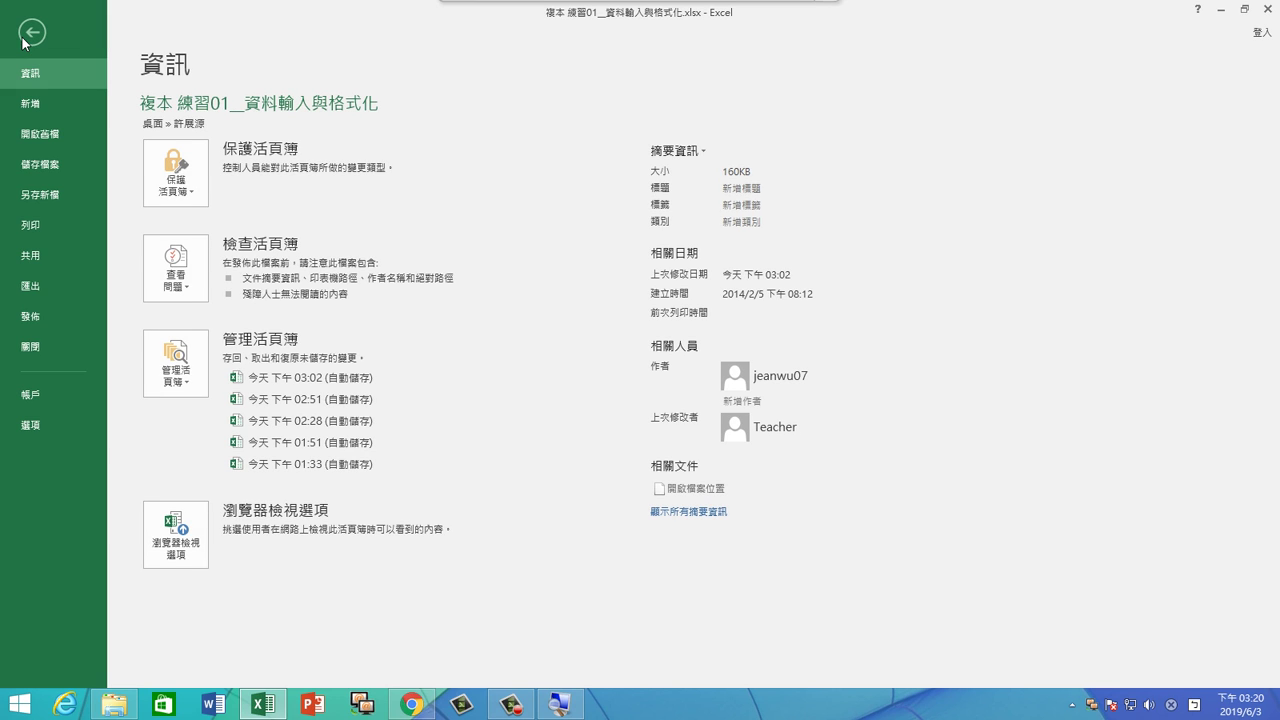
{"action": "left_click", "coordinate": [37, 424]}
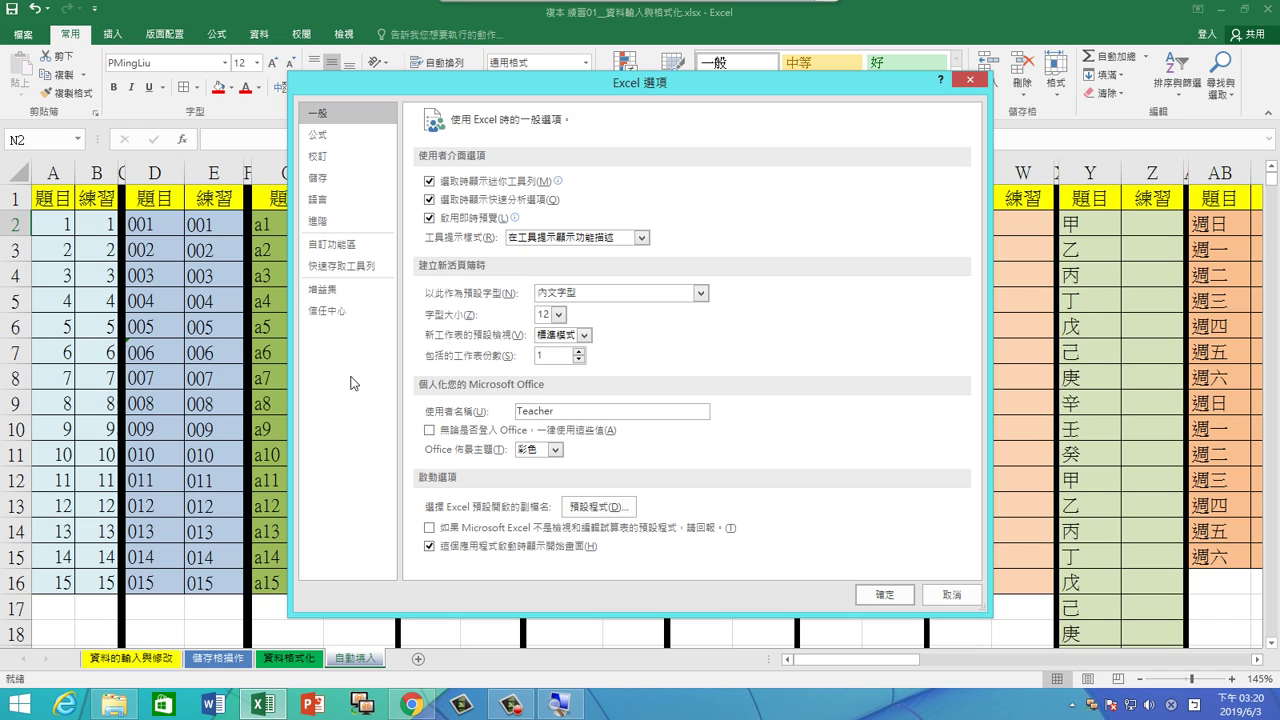
{"action": "left_click", "coordinate": [322, 224]}
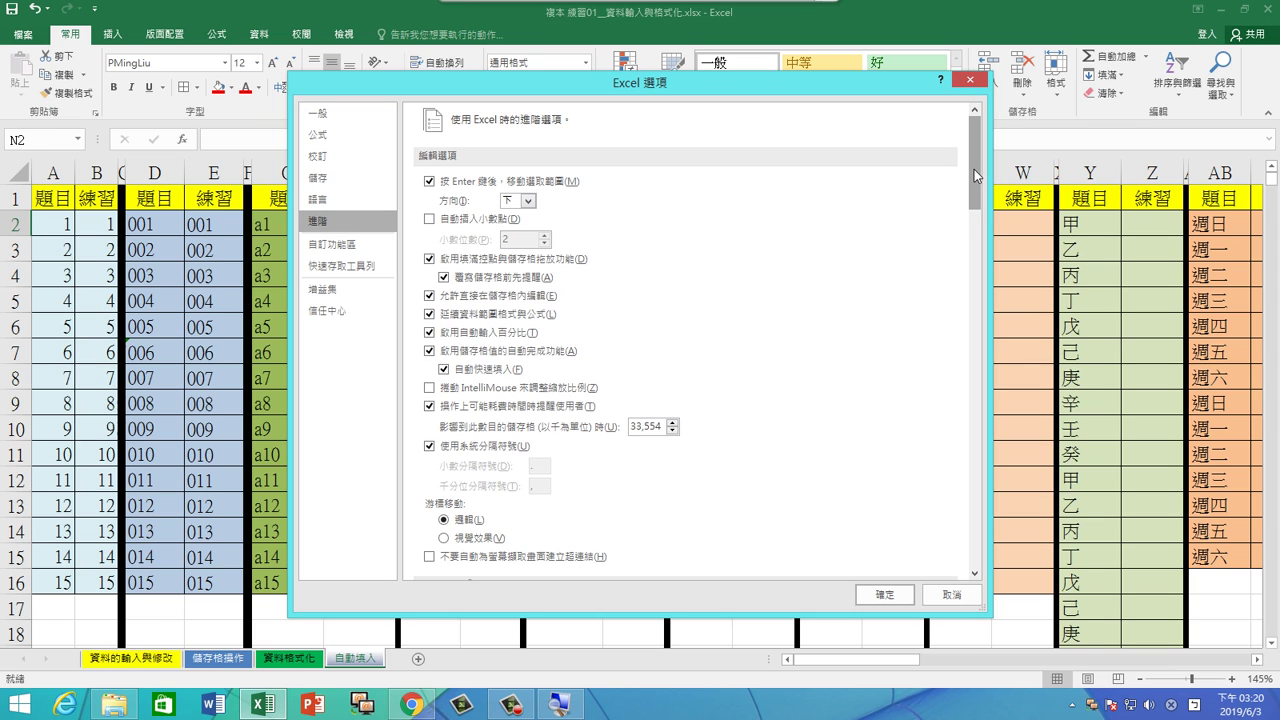
{"action": "left_click_drag", "start_coordinate": [975, 175], "coordinate": [991, 488]}
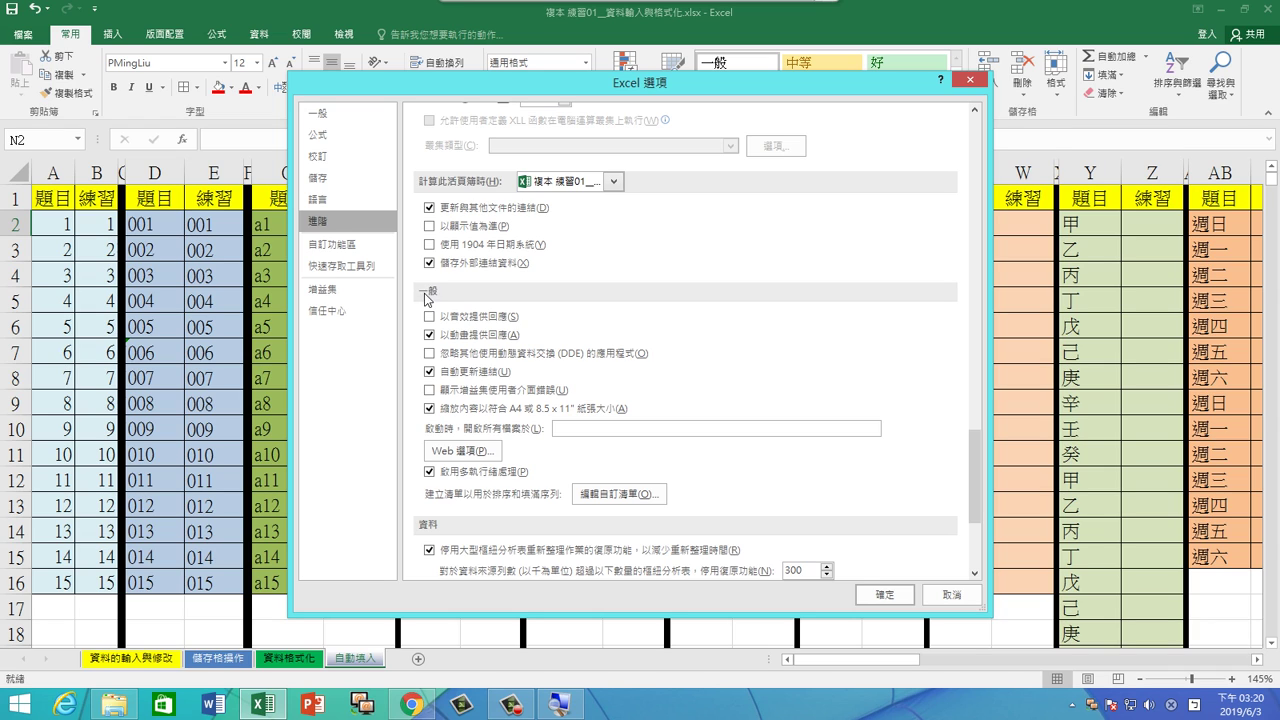
{"action": "left_click", "coordinate": [632, 494]}
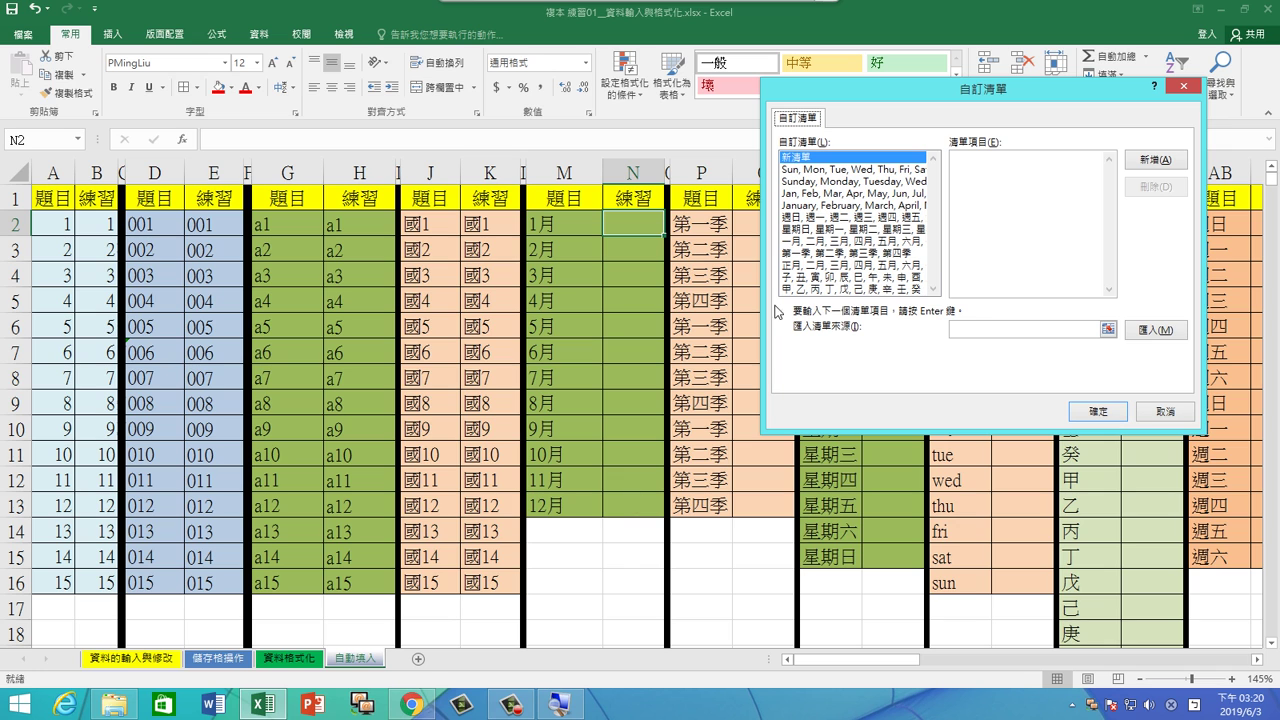
{"action": "left_click_drag", "start_coordinate": [873, 84], "coordinate": [499, 177]}
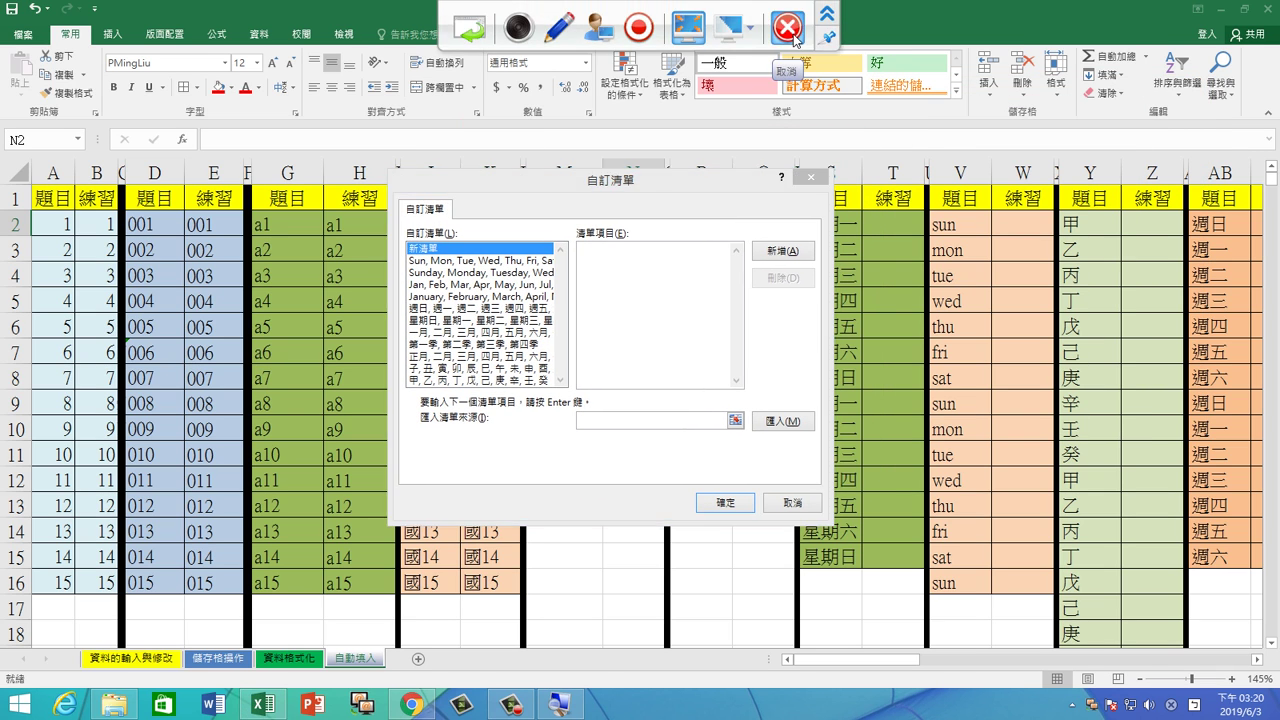
Stop the screen broadcast to the class and minimise the TRBS window to return to the workbook.
{"action": "left_click", "coordinate": [790, 30]}
{"action": "left_click", "coordinate": [1210, 37]}
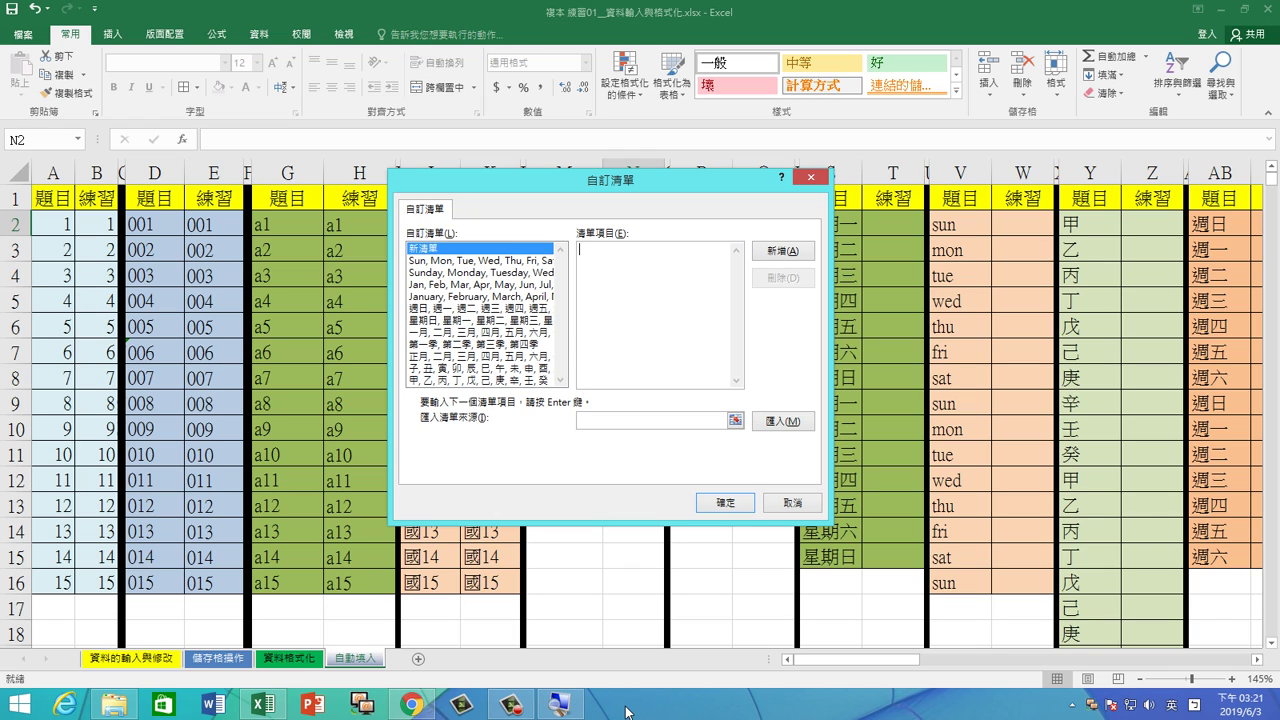
{"action": "left_click", "coordinate": [512, 705]}
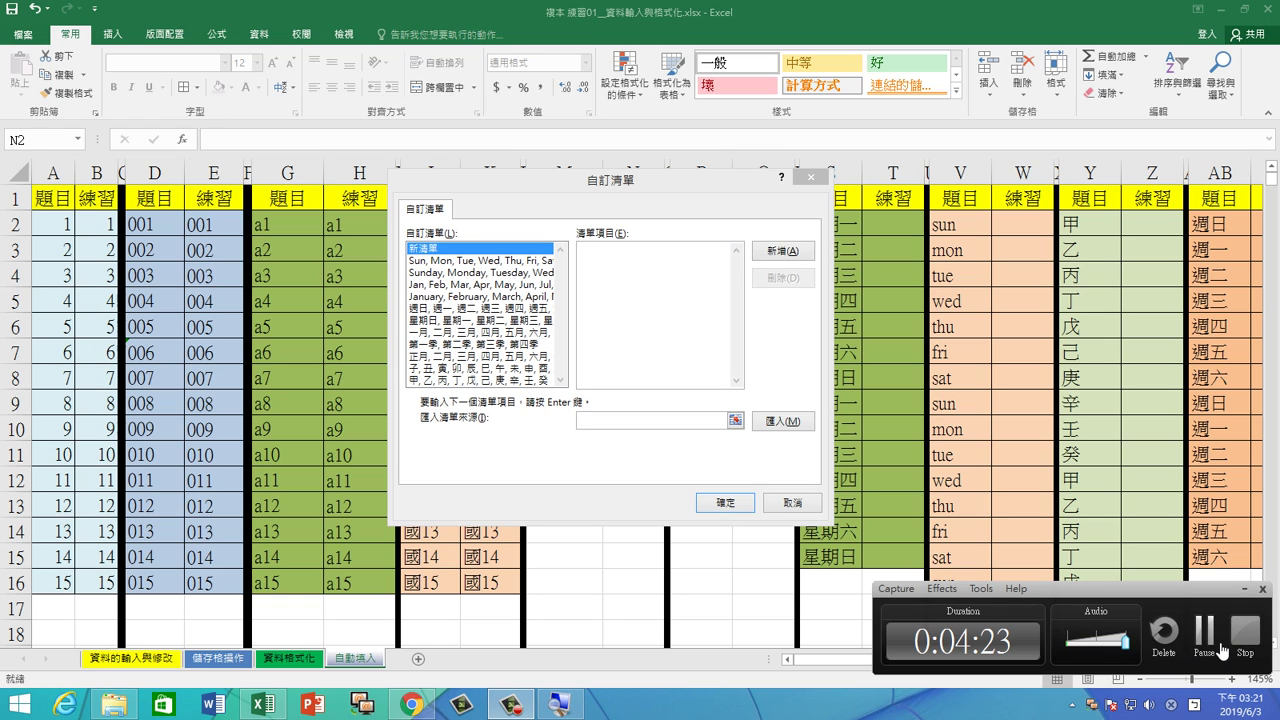
{"action": "left_click", "coordinate": [512, 705]}
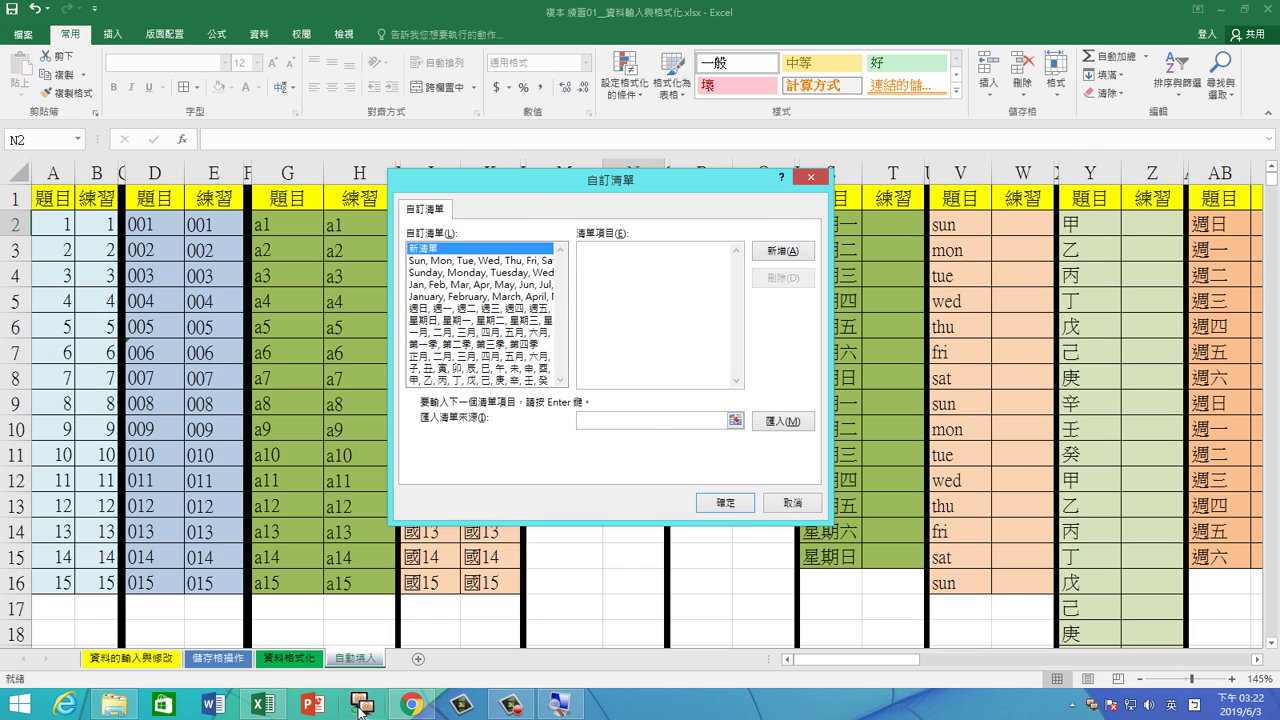
Switch to TRBS to restart the screen broadcast, and shift the custom lists dialog (自訂清單) slightly.
{"action": "left_click", "coordinate": [363, 705]}
{"action": "left_click", "coordinate": [46, 100]}
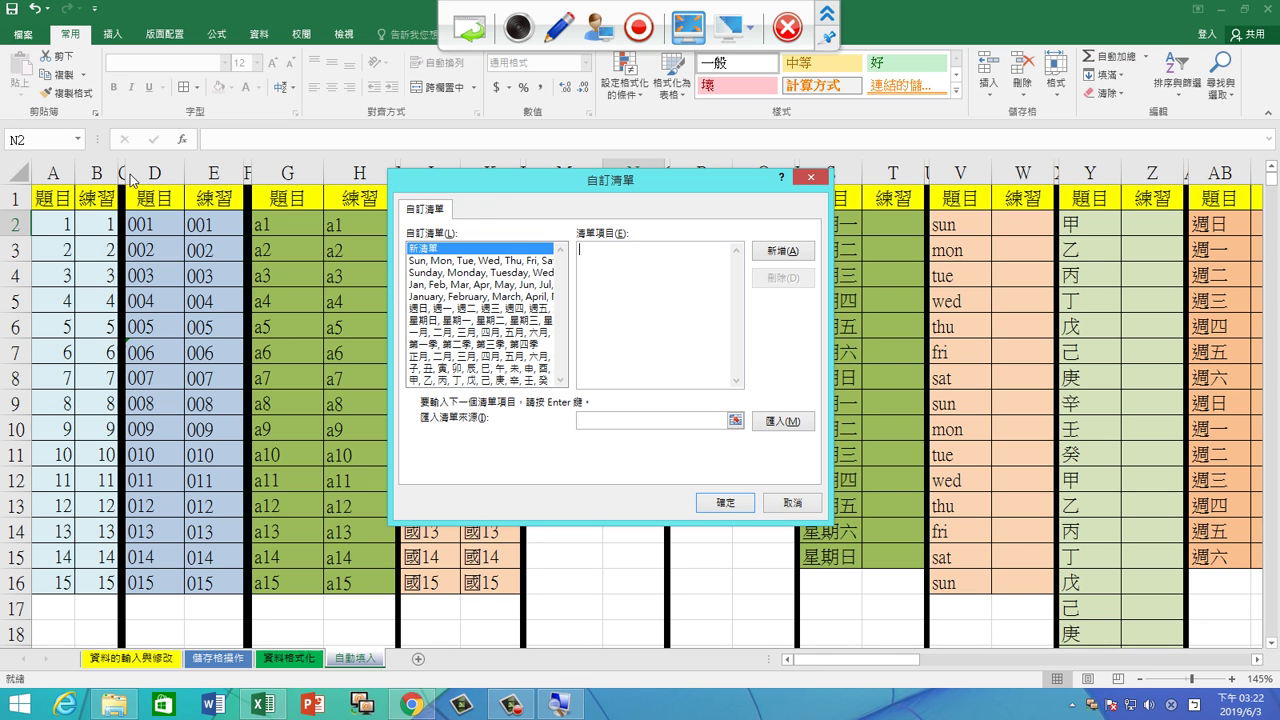
{"action": "left_click_drag", "start_coordinate": [493, 187], "coordinate": [513, 186]}
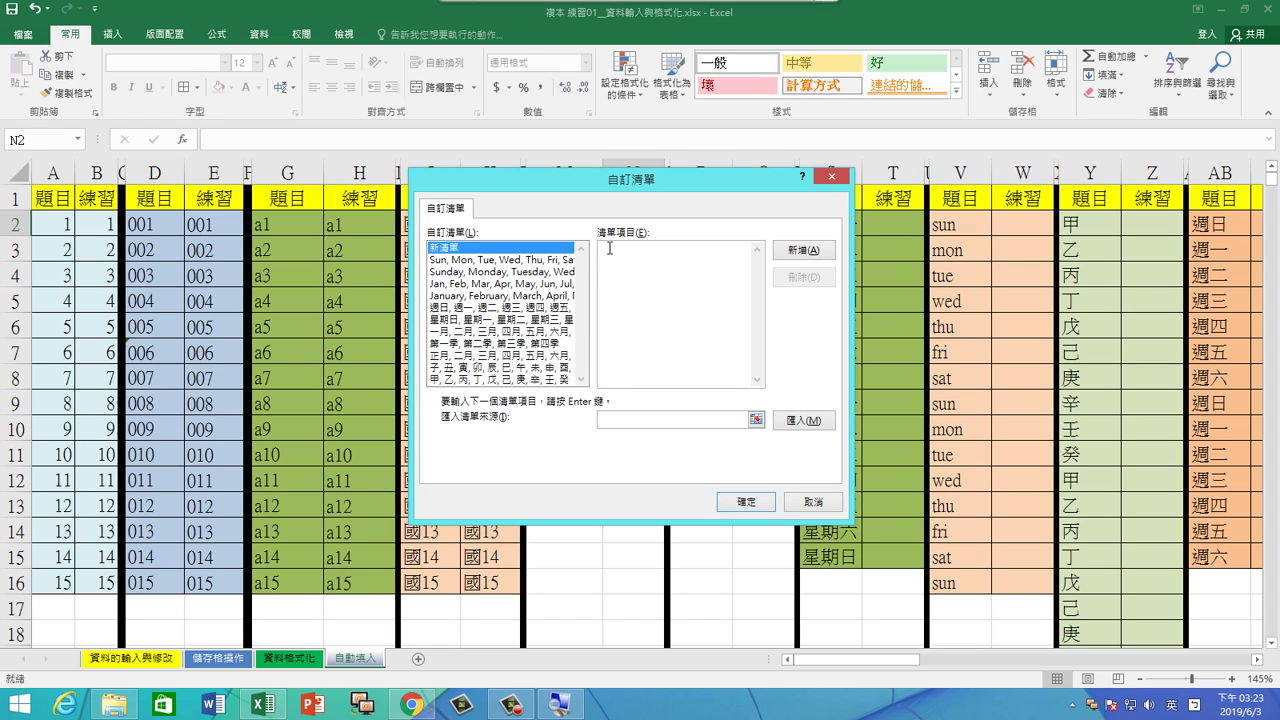
Add a new custom list with the entries 金, 木, 水, 火 and 土, each on its own line.
{"action": "key", "text": "shift"}
{"action": "type", "text": "星"}
{"action": "key", "text": "Return"}
{"action": "key", "text": "Return"}
{"action": "type", "text": "木"}
{"action": "key", "text": "Return"}
{"action": "key", "text": "Return"}
{"action": "type", "text": "水"}
{"action": "key", "text": "Return"}
{"action": "key", "text": "Return"}
{"action": "type", "text": "火"}
{"action": "key", "text": "Return"}
{"action": "key", "text": "Return"}
{"action": "type", "text": "土"}
{"action": "key", "text": "Return"}
{"action": "key", "text": "Return"}
{"action": "left_click", "coordinate": [790, 254]}
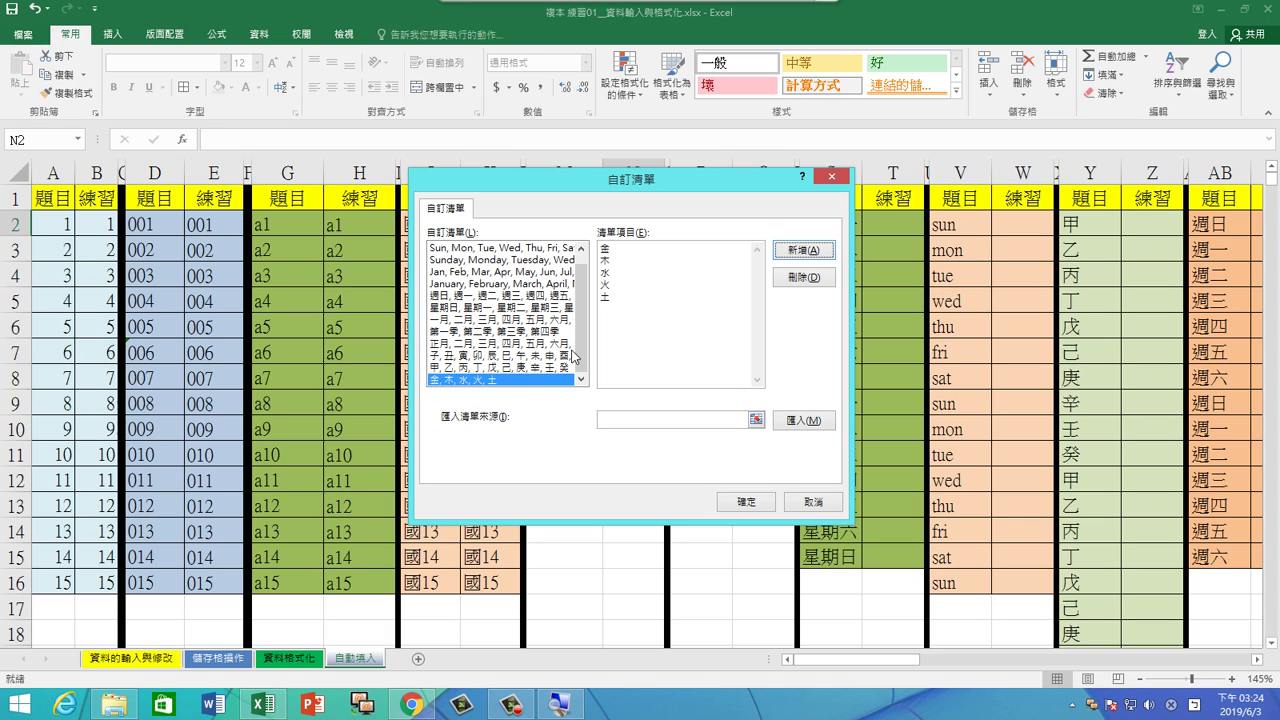
Select the new list entry (新清單) among the custom lists, and stop the screen broadcast to the class.
{"action": "left_click_drag", "start_coordinate": [580, 346], "coordinate": [583, 341]}
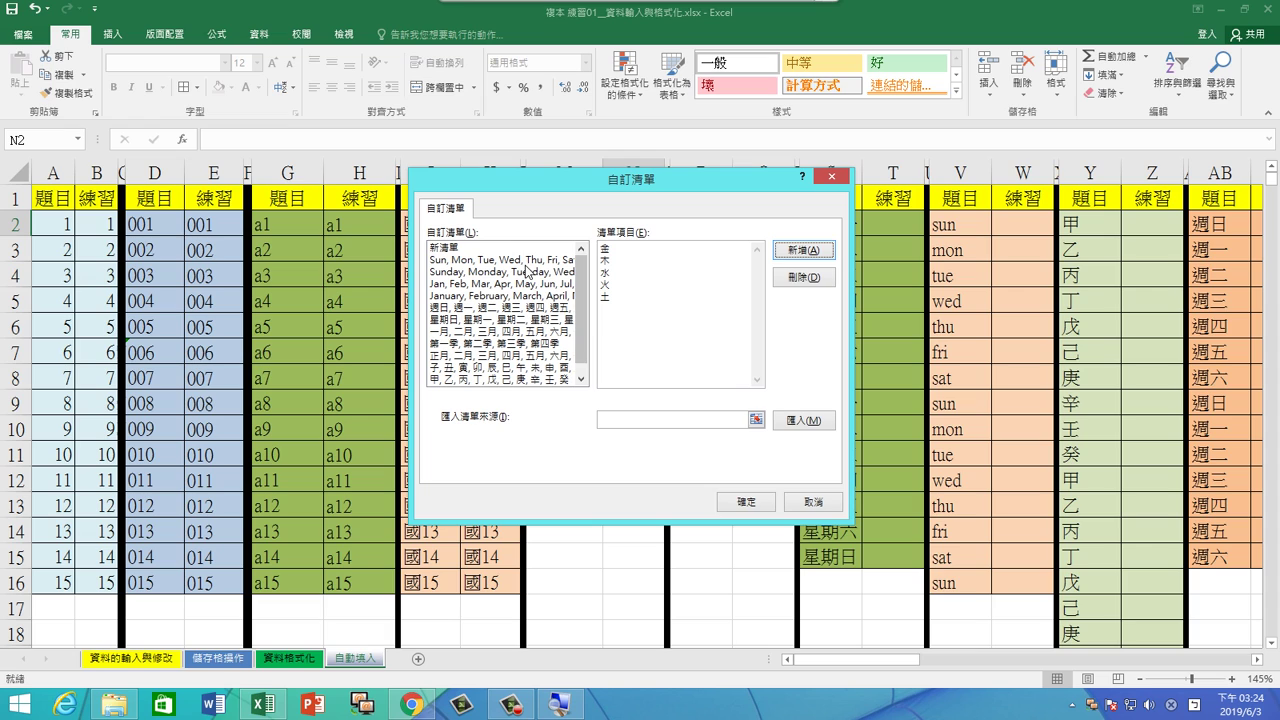
{"action": "left_click", "coordinate": [444, 252]}
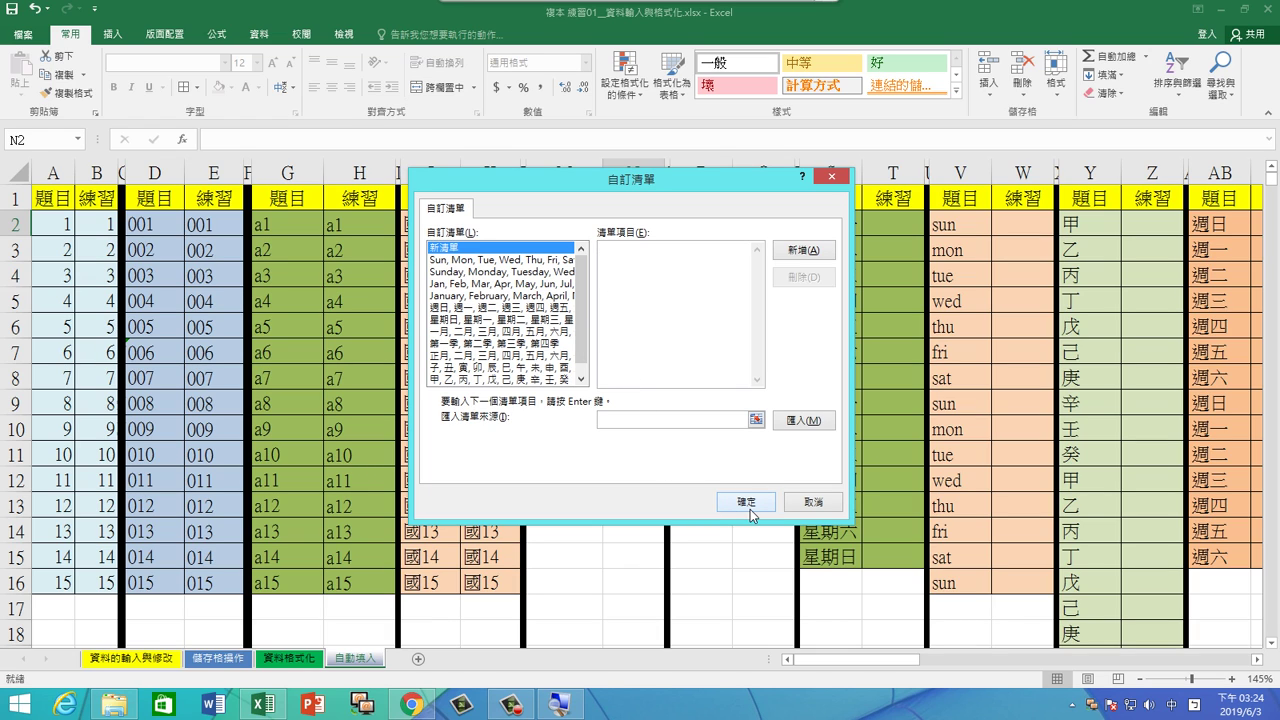
{"action": "left_click", "coordinate": [788, 27]}
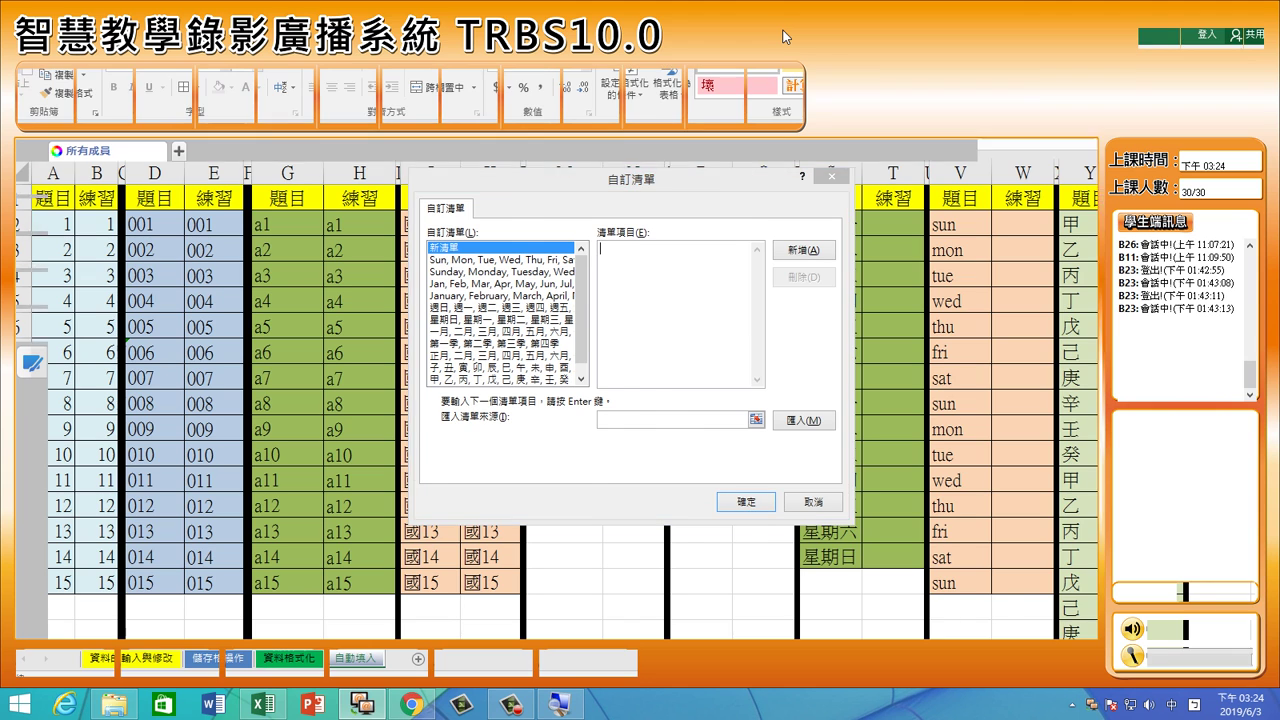